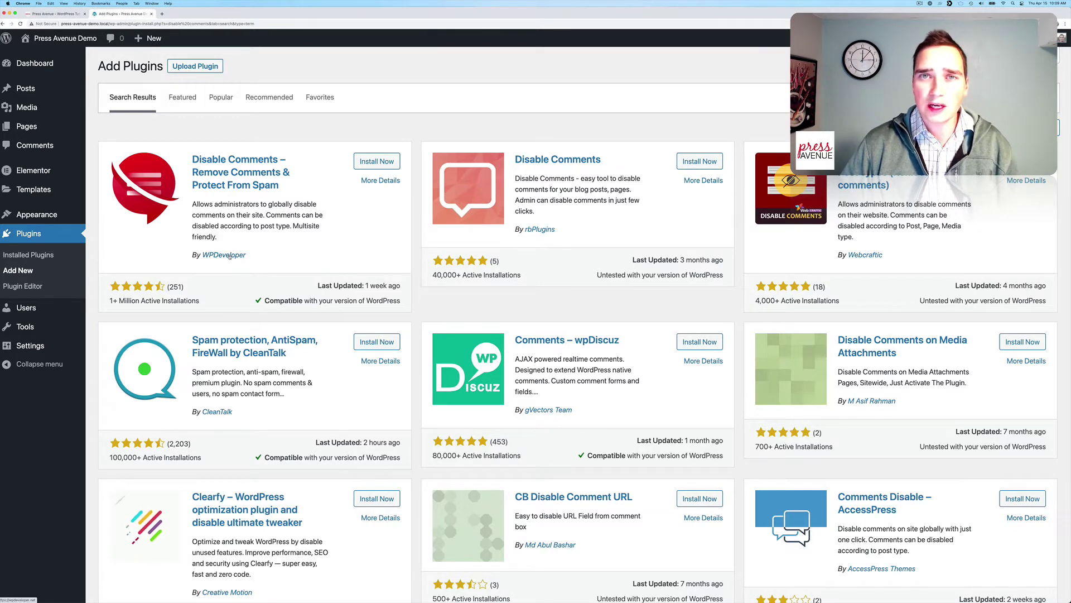
Step: Install and activate the Disable Comments – Remove Comments & Protect From Spam plugin by WPDeveloper, and open its settings
click(376, 161)
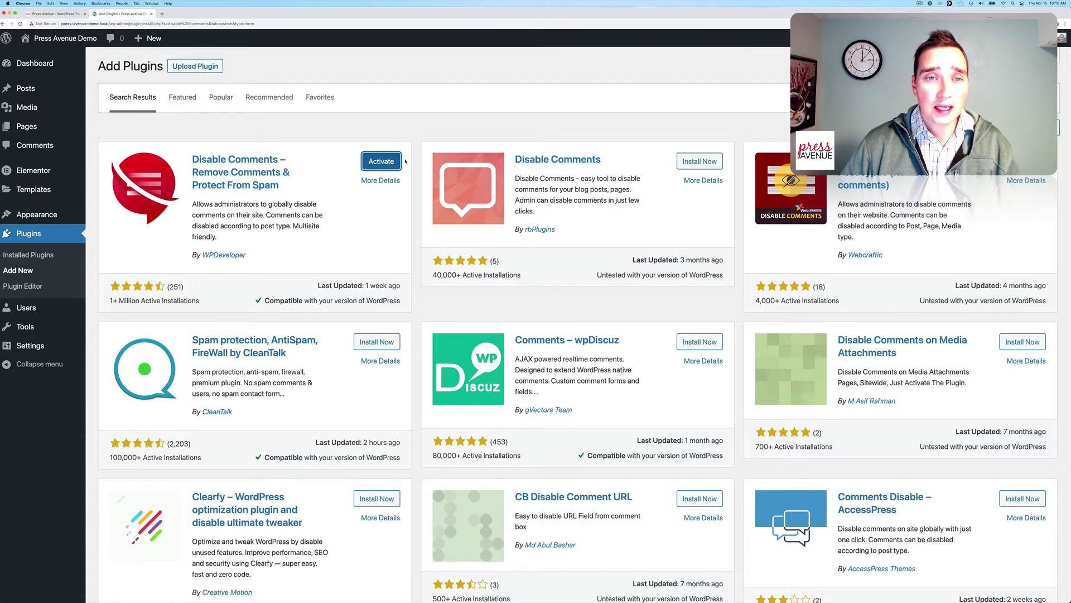
click(386, 162)
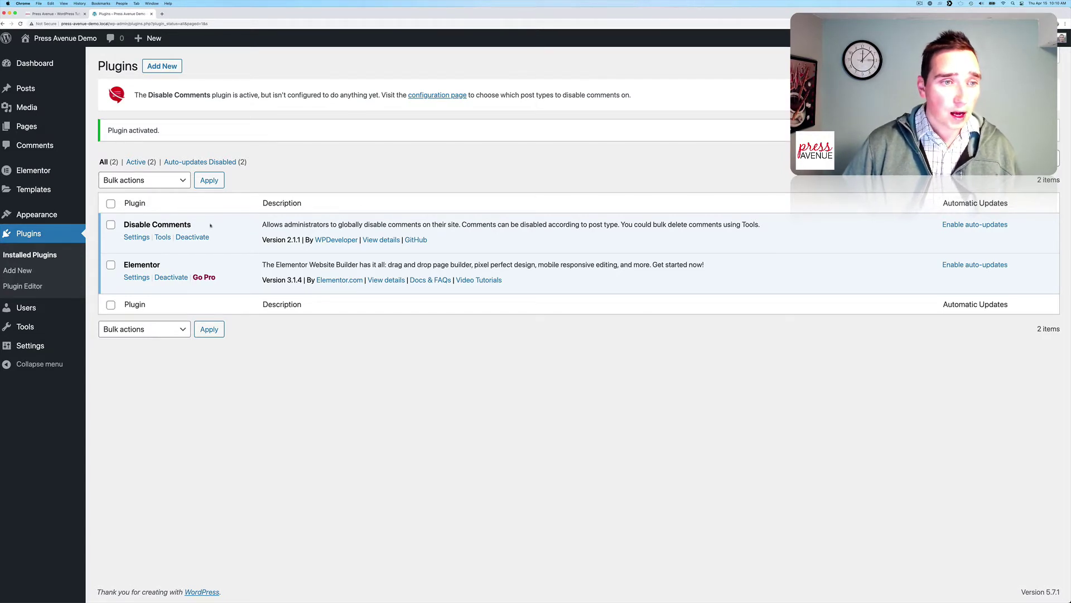
mouse_move(33, 346)
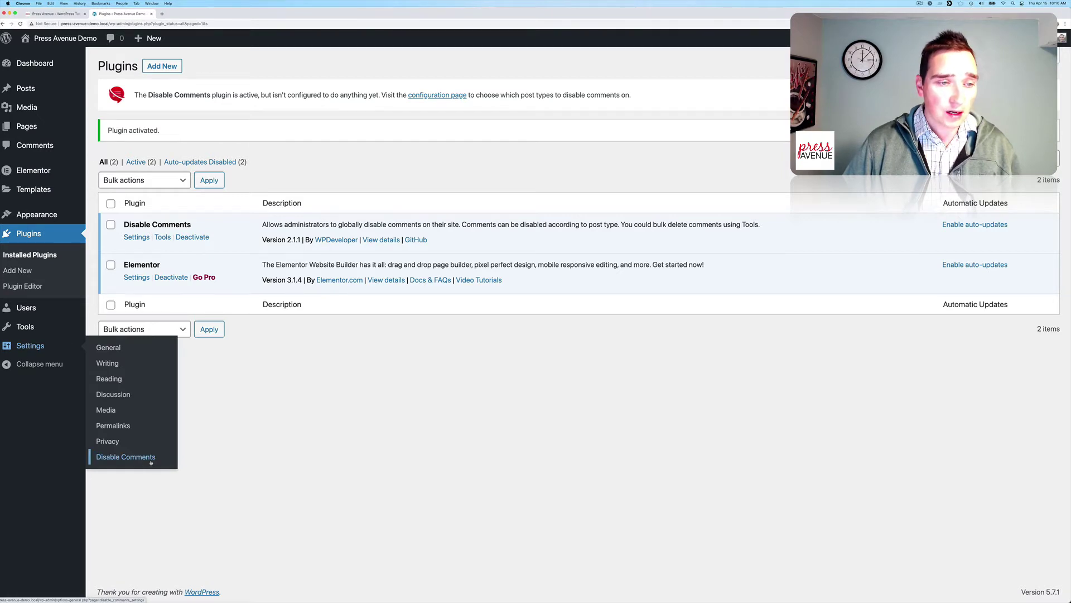
click(137, 237)
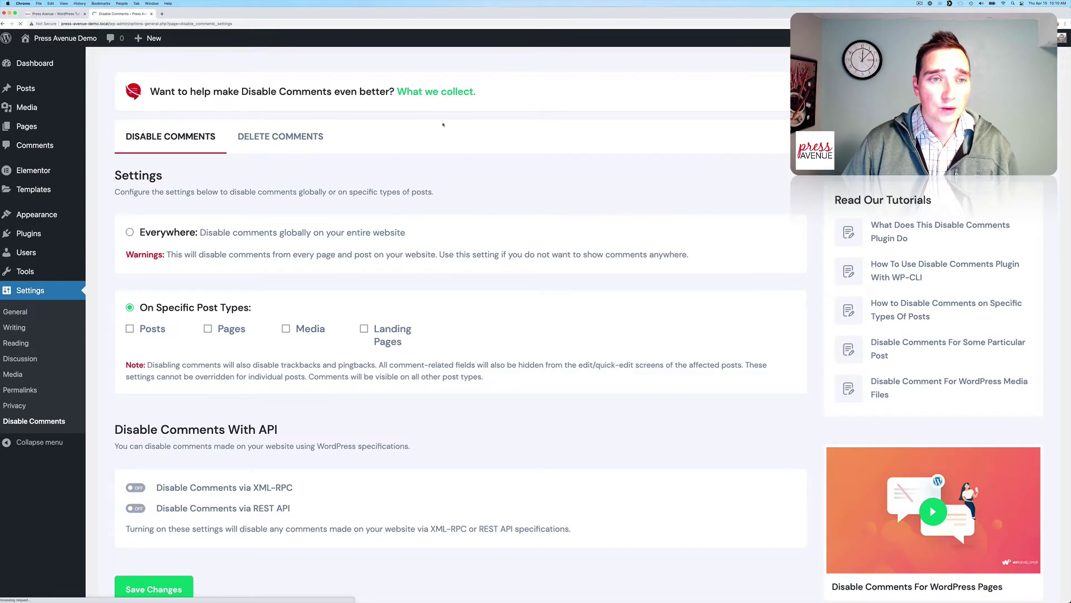
Step: Choose to disable comments everywhere on the website and review the XML-RPC and REST API options without saving
scroll(446, 145, down, 2)
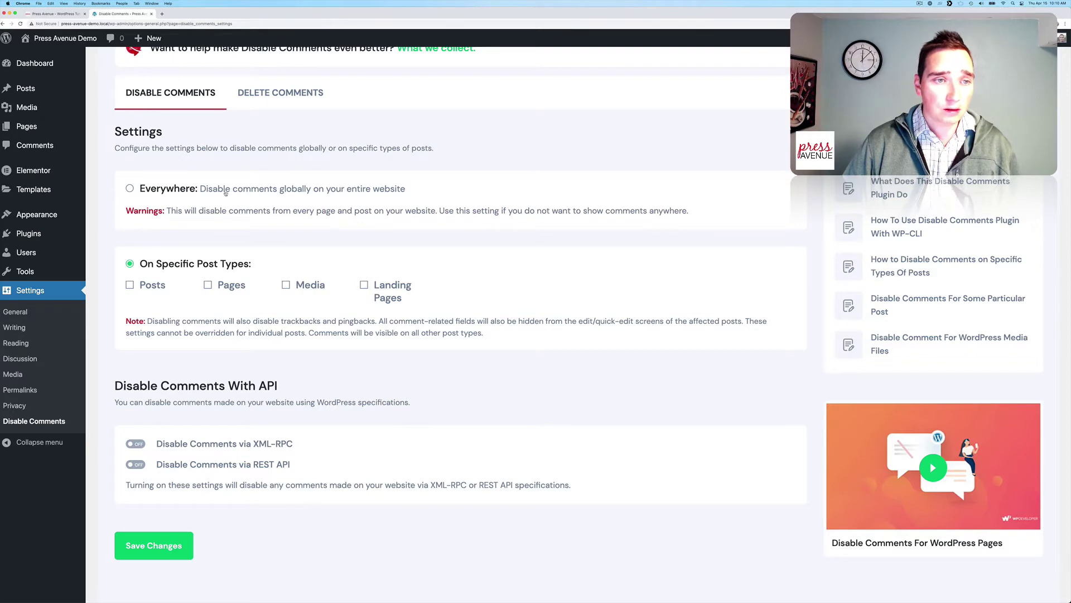
scroll(132, 192, up, 1)
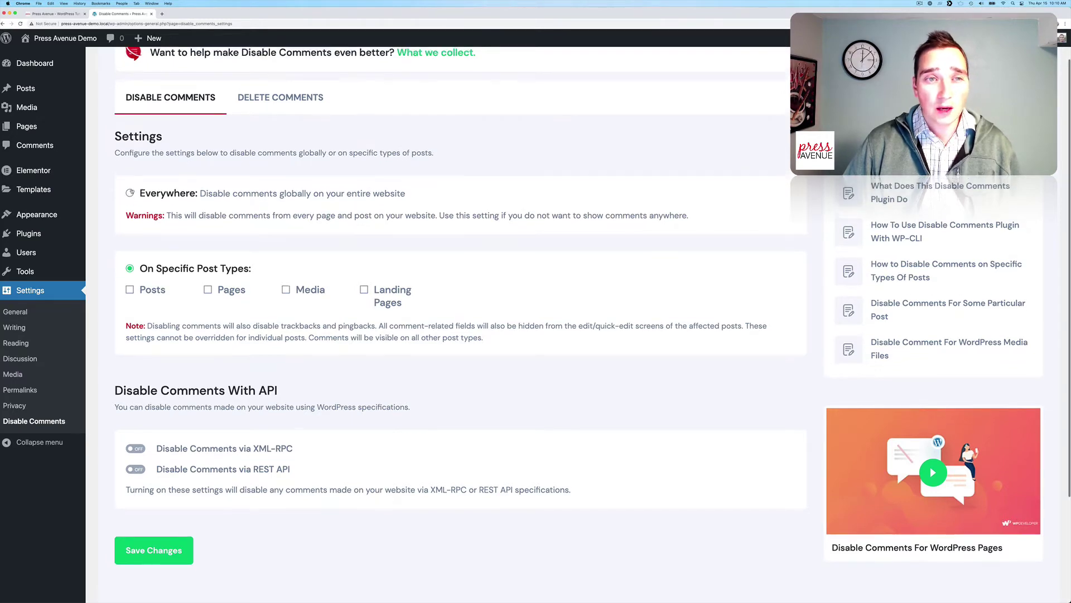
click(132, 218)
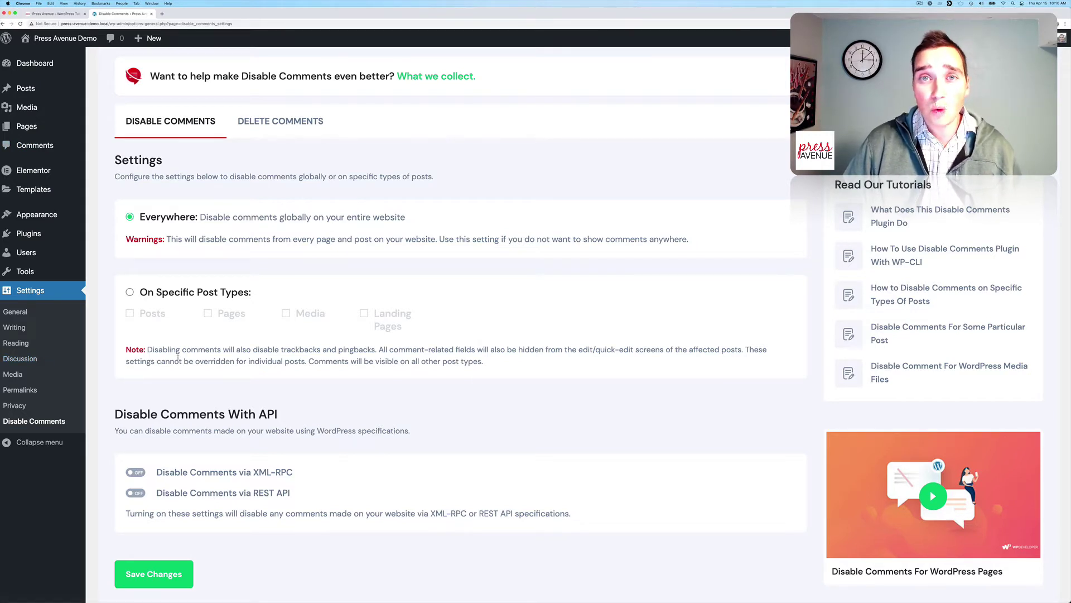
scroll(175, 359, down, 5)
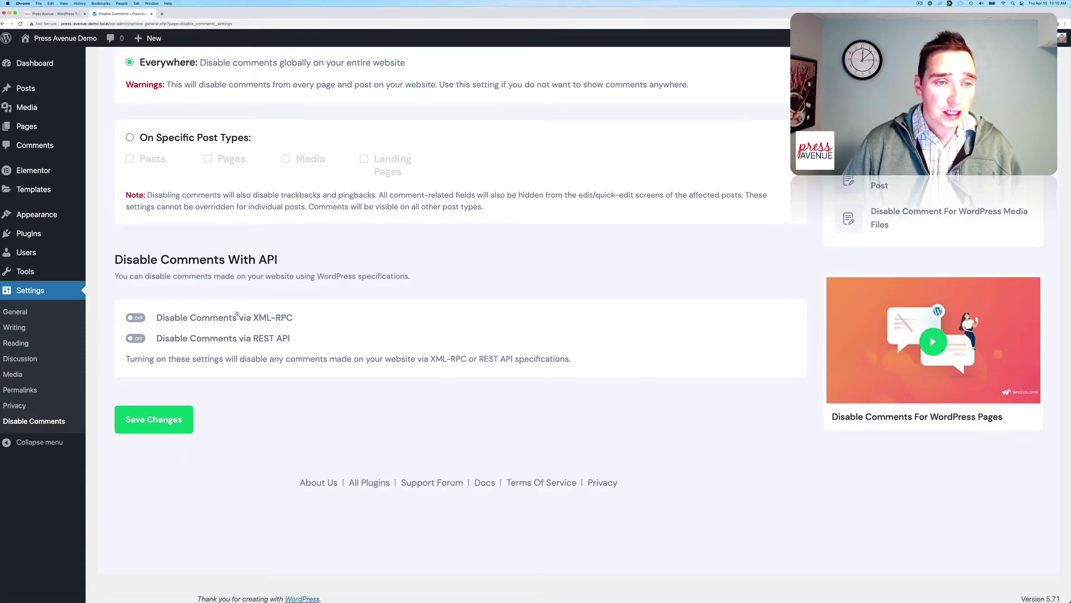
scroll(236, 314, up, 2)
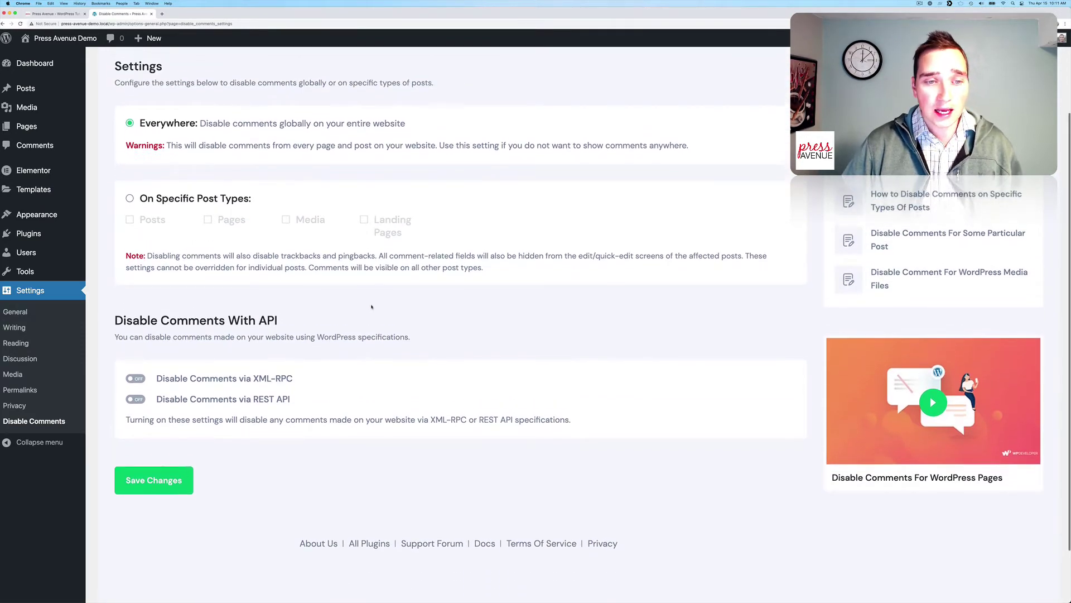
scroll(371, 307, up, 2)
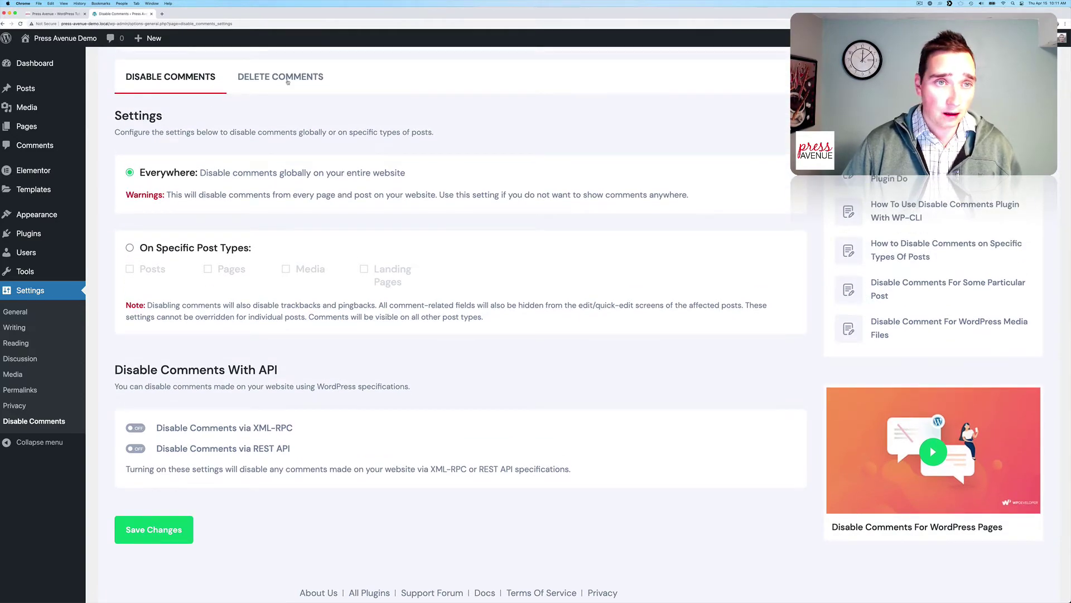
Step: Show the plugin's comment deletion options and view the site's existing comments in a separate tab before returning to the options
click(278, 85)
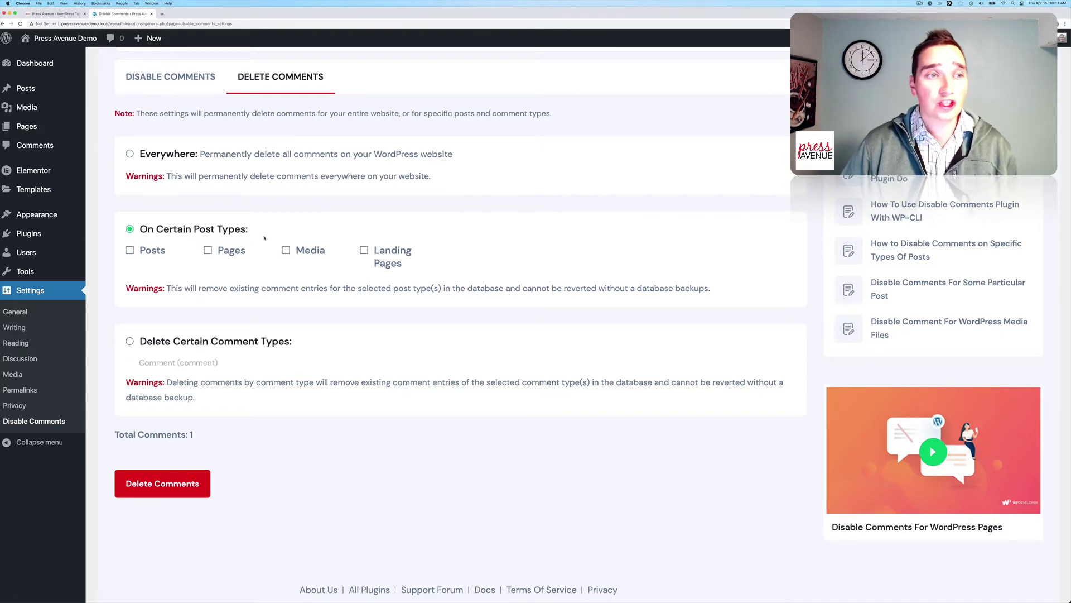
super+click(66, 148)
click(179, 15)
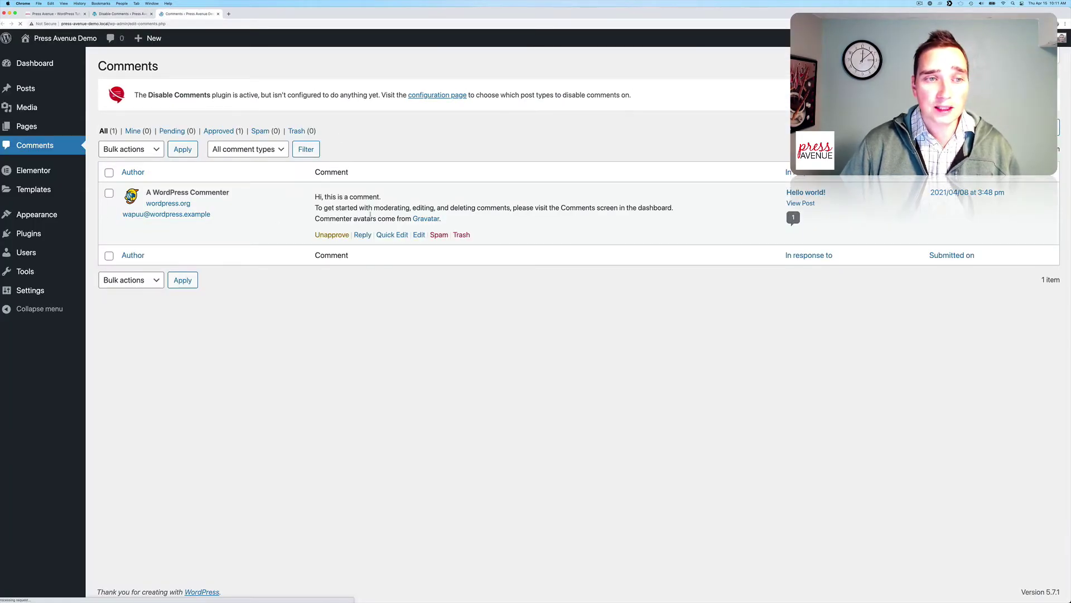
click(132, 15)
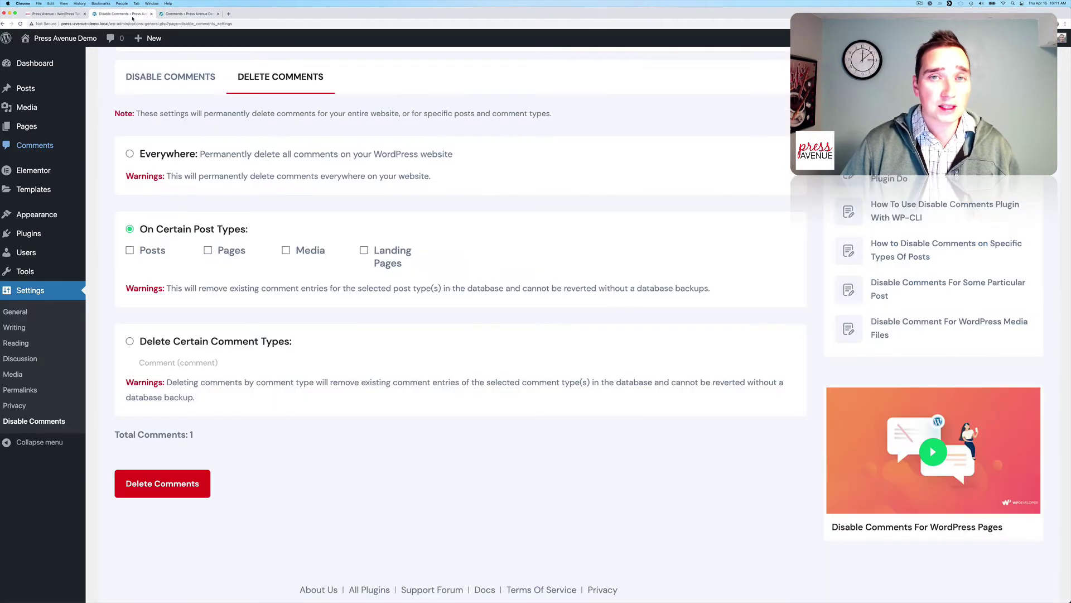
Step: Set the comment deletion scope to Everywhere and read its permanent deletion warning
scroll(411, 223, up, 2)
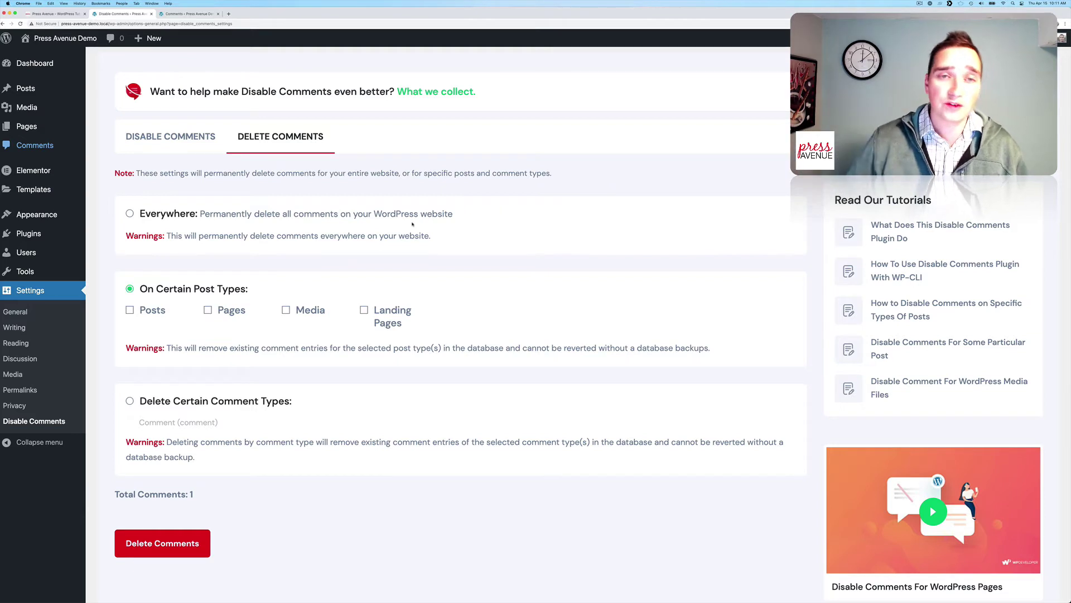
scroll(405, 234, down, 1)
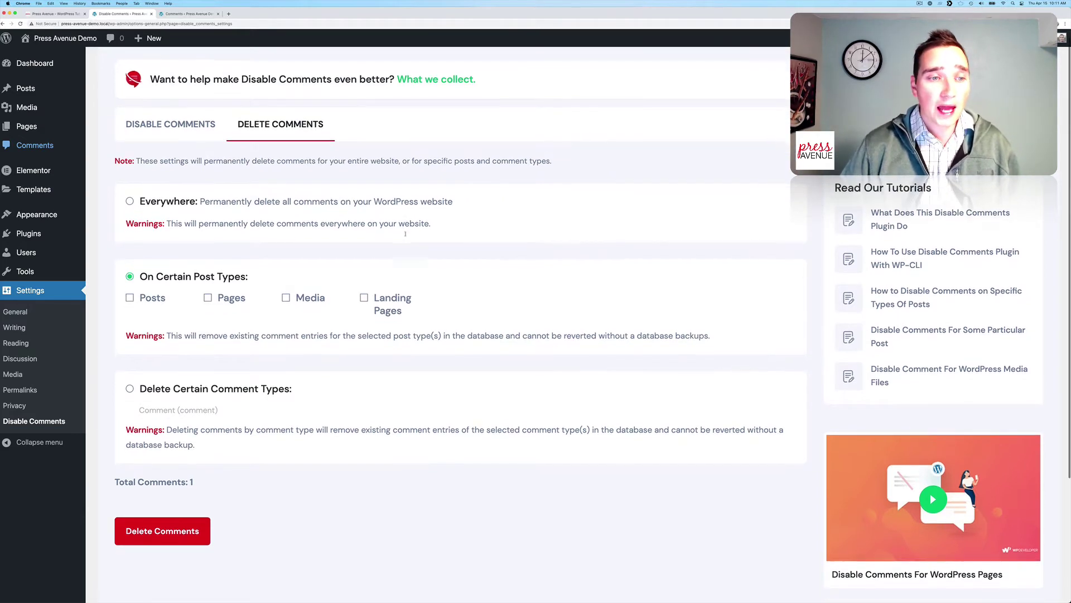
scroll(334, 231, up, 1)
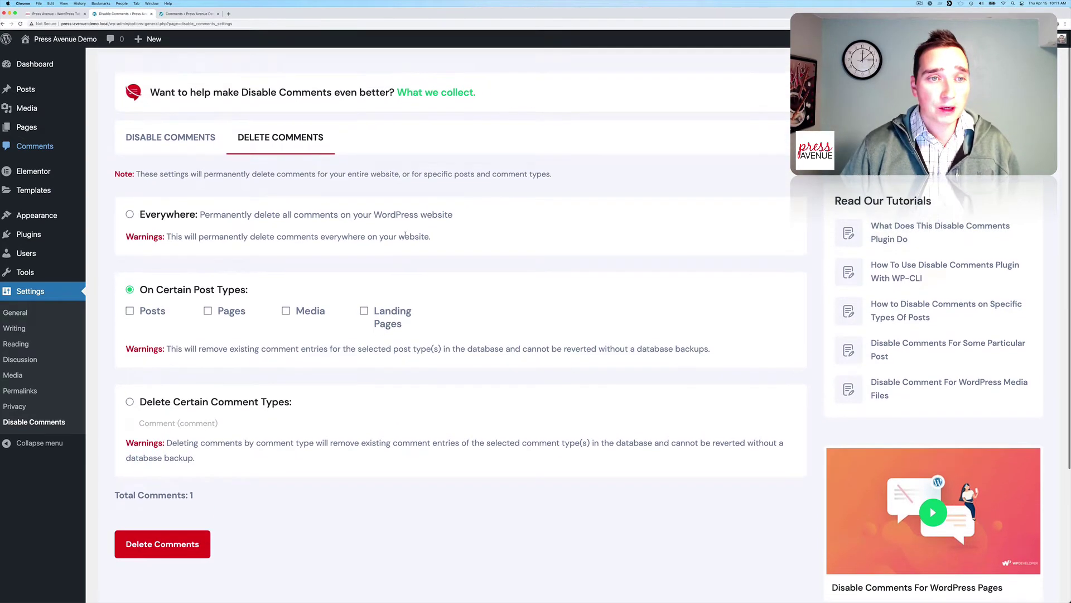
click(130, 214)
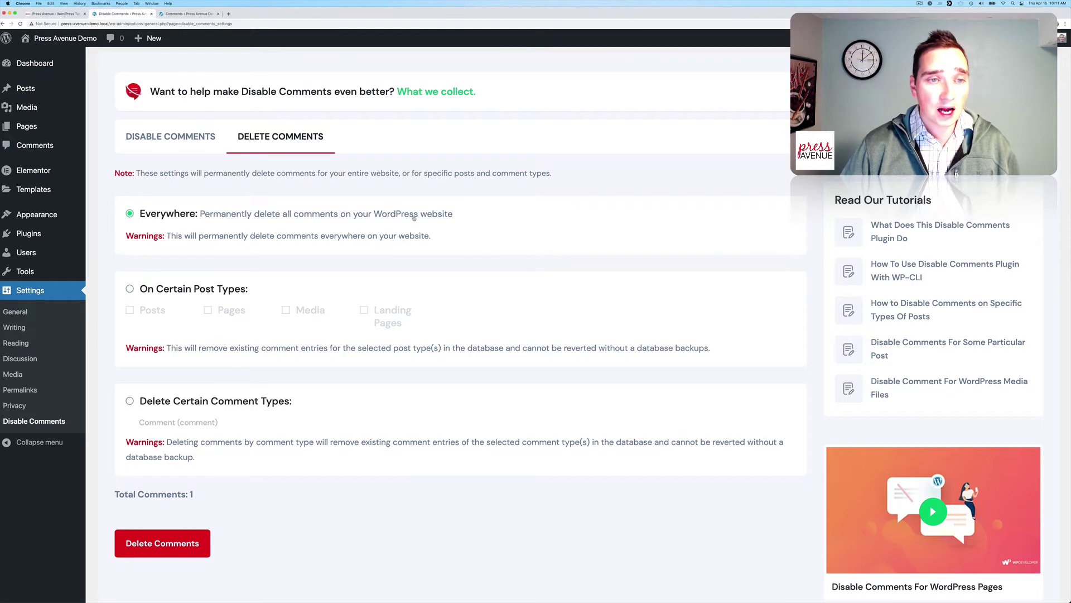
drag(171, 236, 434, 236)
click(394, 236)
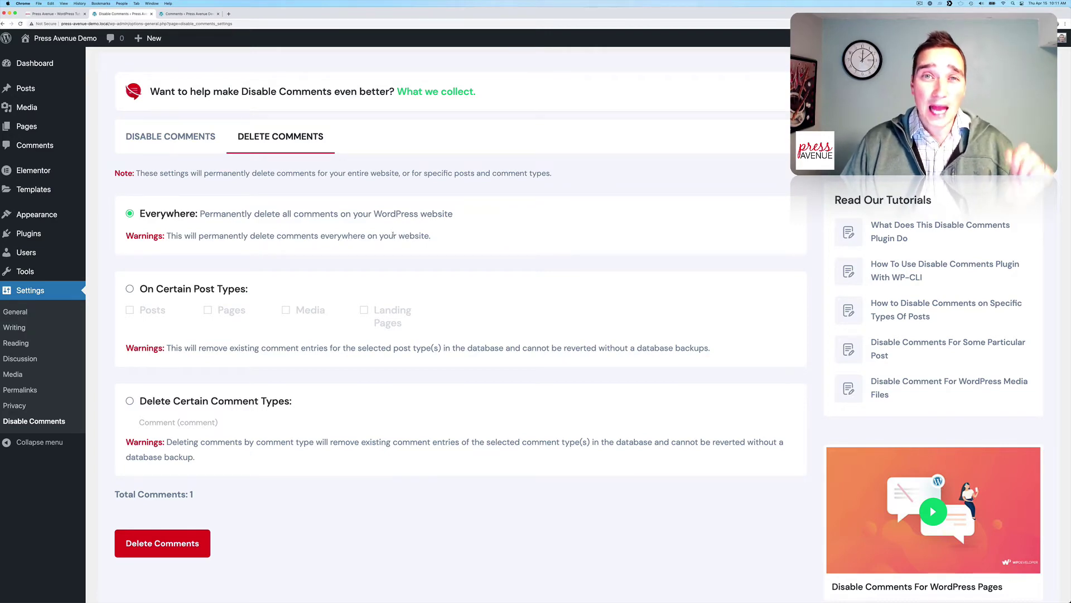
Step: Switch the comment deletion scope to certain post types, selecting Media and Landing Pages
scroll(381, 240, down, 2)
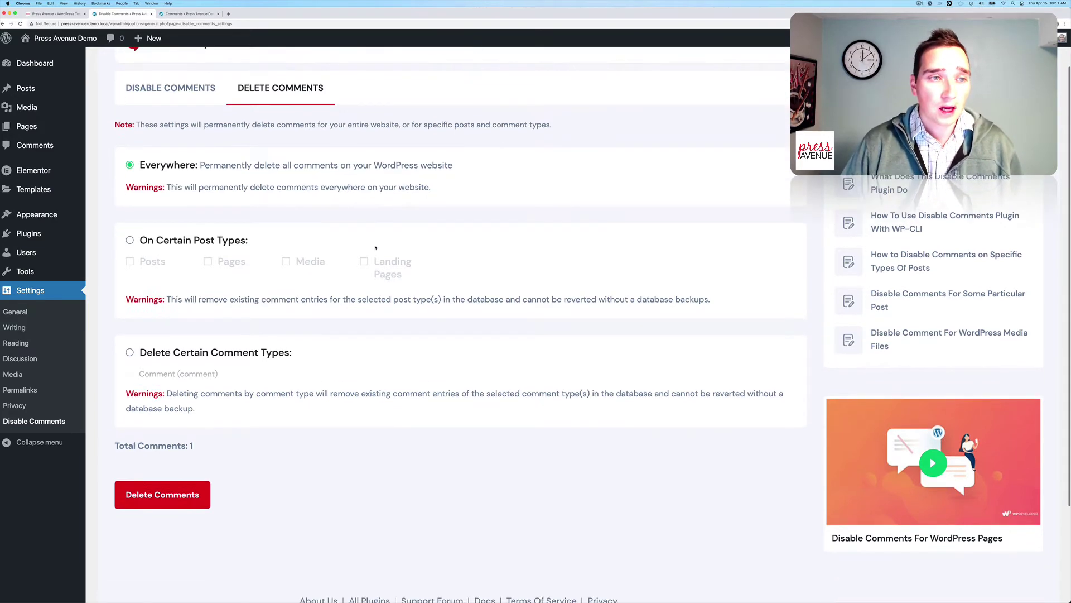
click(129, 239)
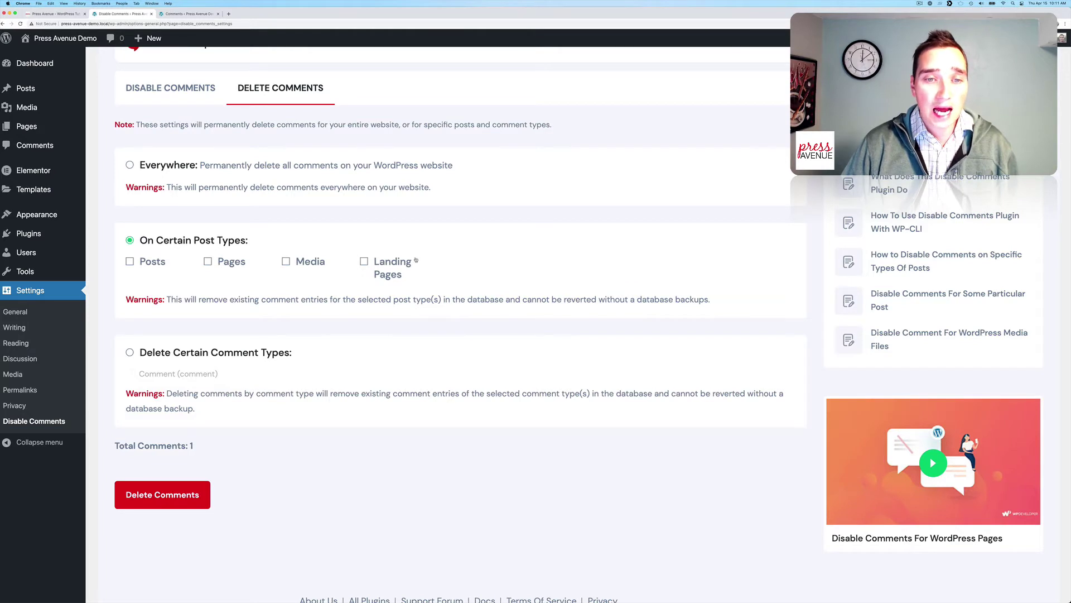
click(297, 262)
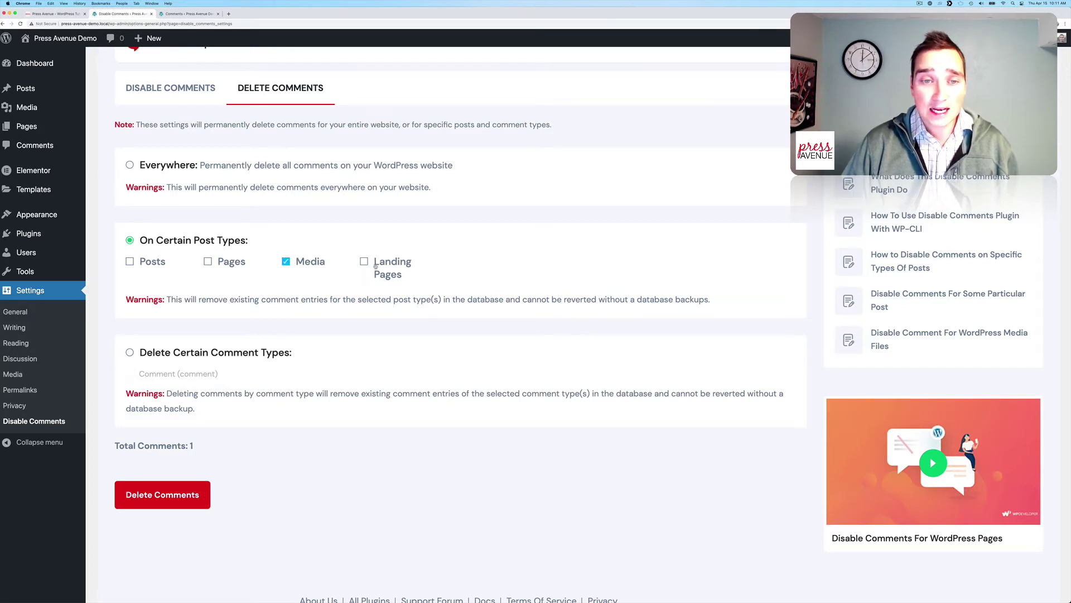
click(379, 262)
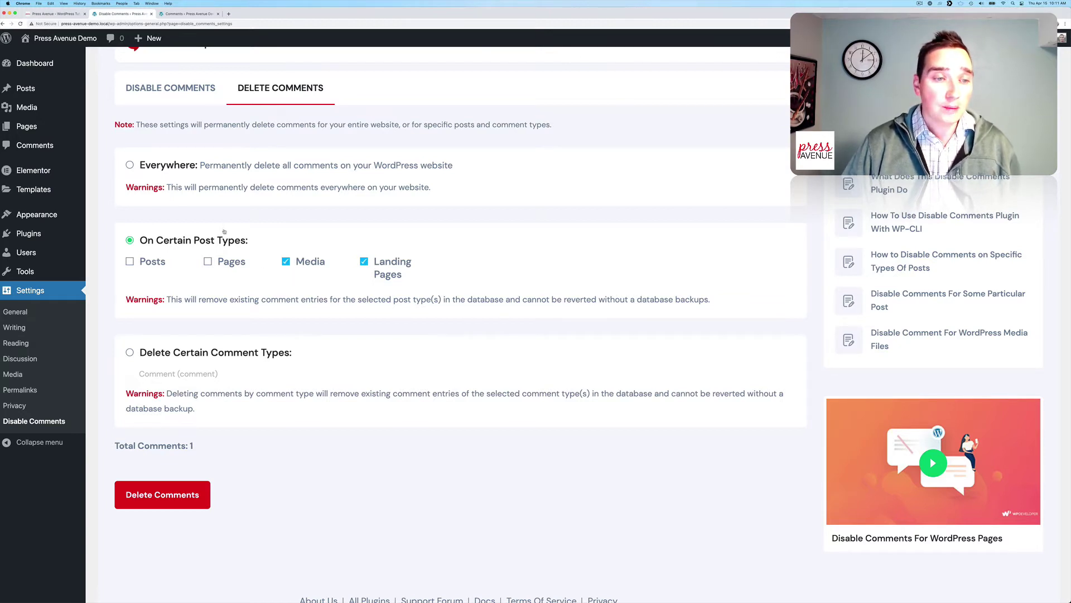
scroll(224, 231, down, 3)
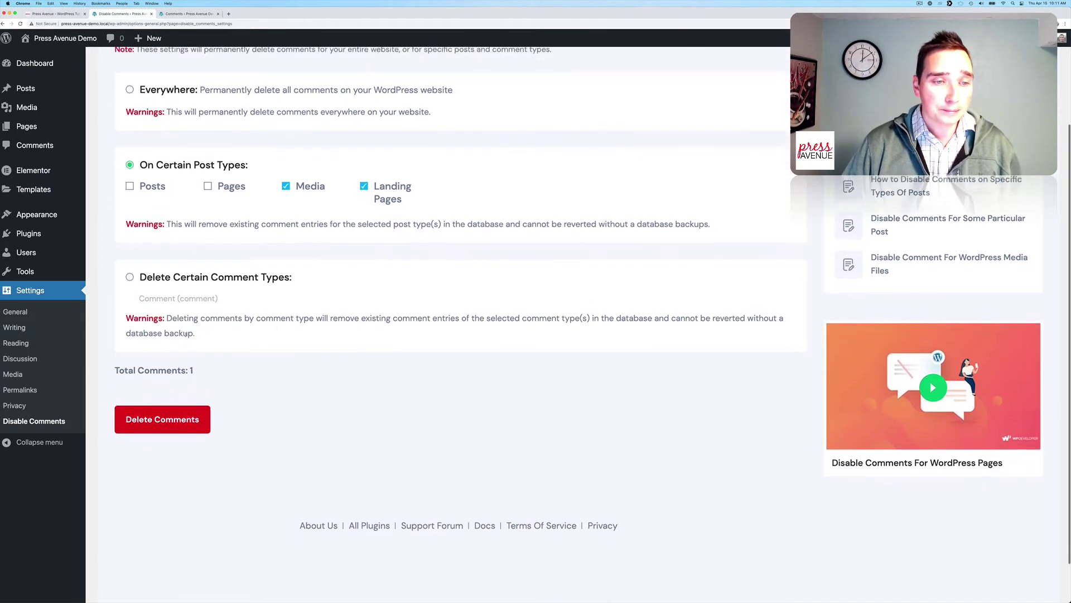
scroll(185, 334, down, 1)
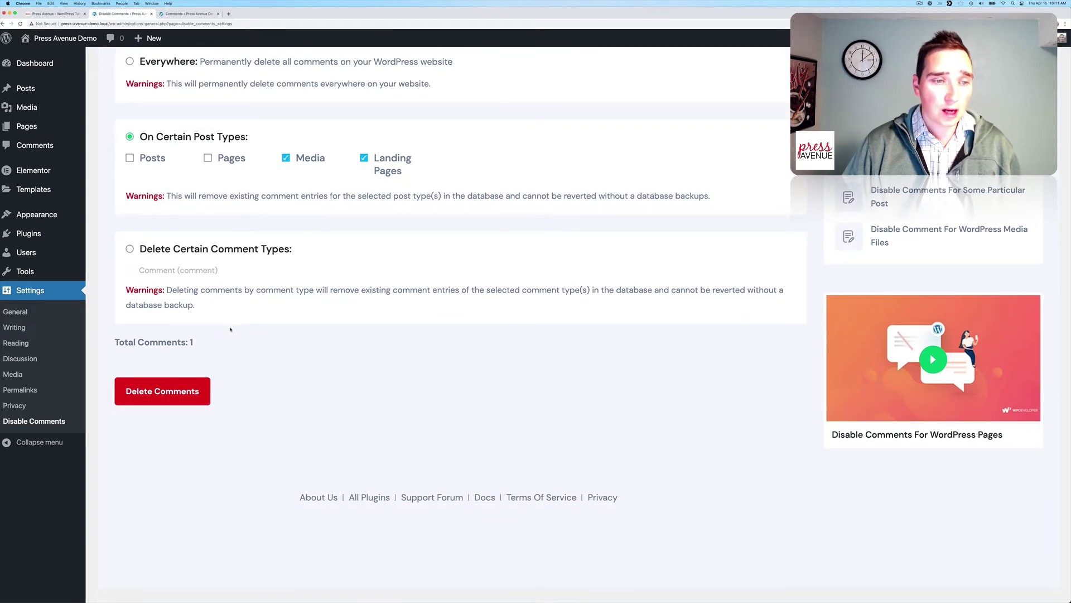
Step: Permanently delete all comments everywhere on the website and check the site's comments list
scroll(231, 329, up, 3)
click(170, 144)
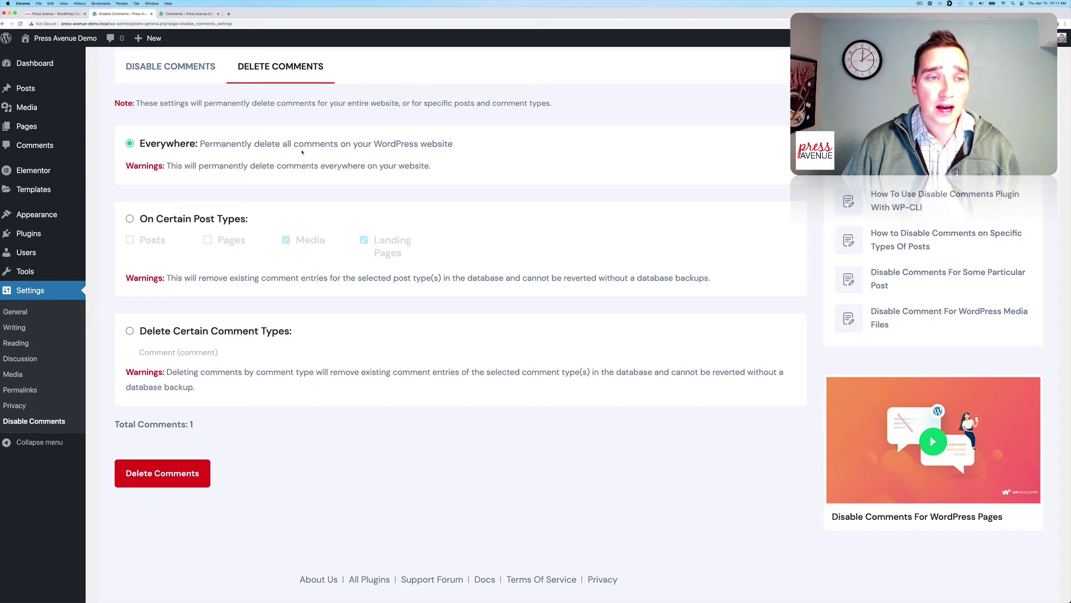
click(190, 464)
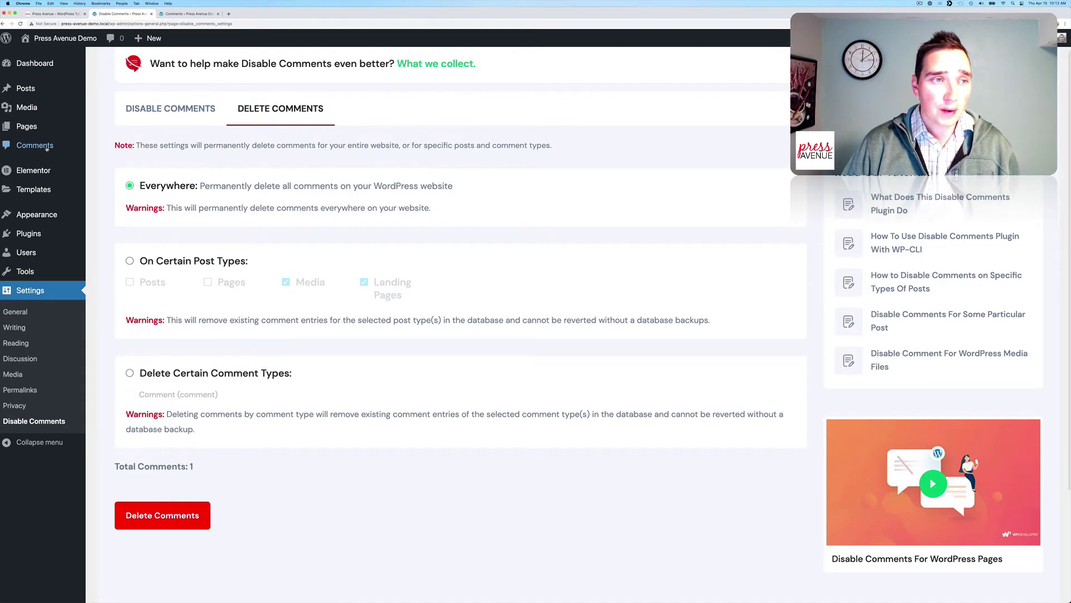
click(35, 145)
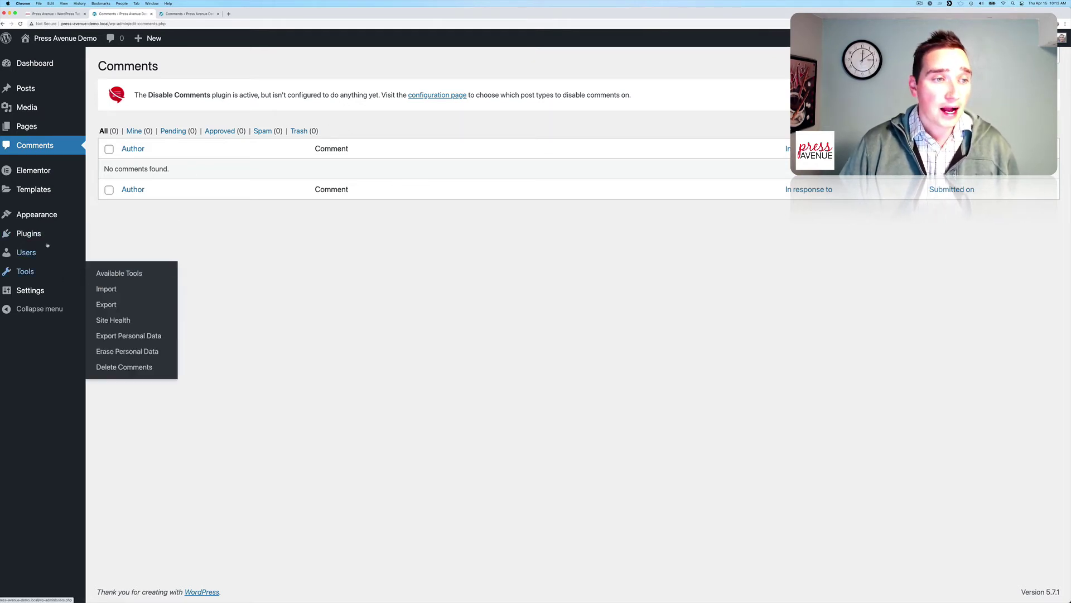
Step: Disable comments everywhere on the website in the Disable Comments settings, save the change and reload the settings page
mouse_move(44, 235)
mouse_move(38, 294)
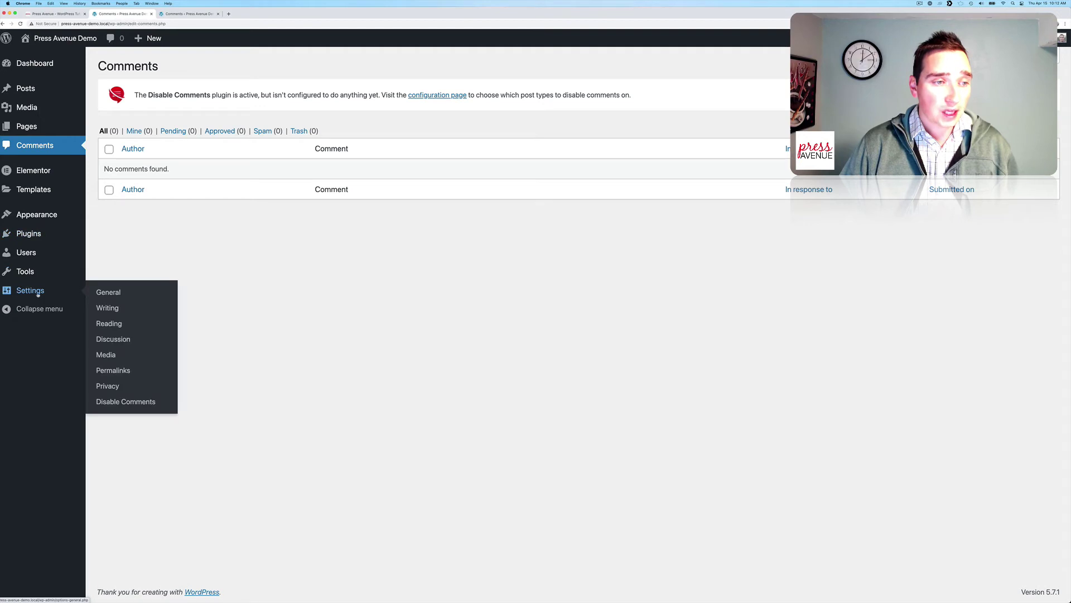
click(126, 401)
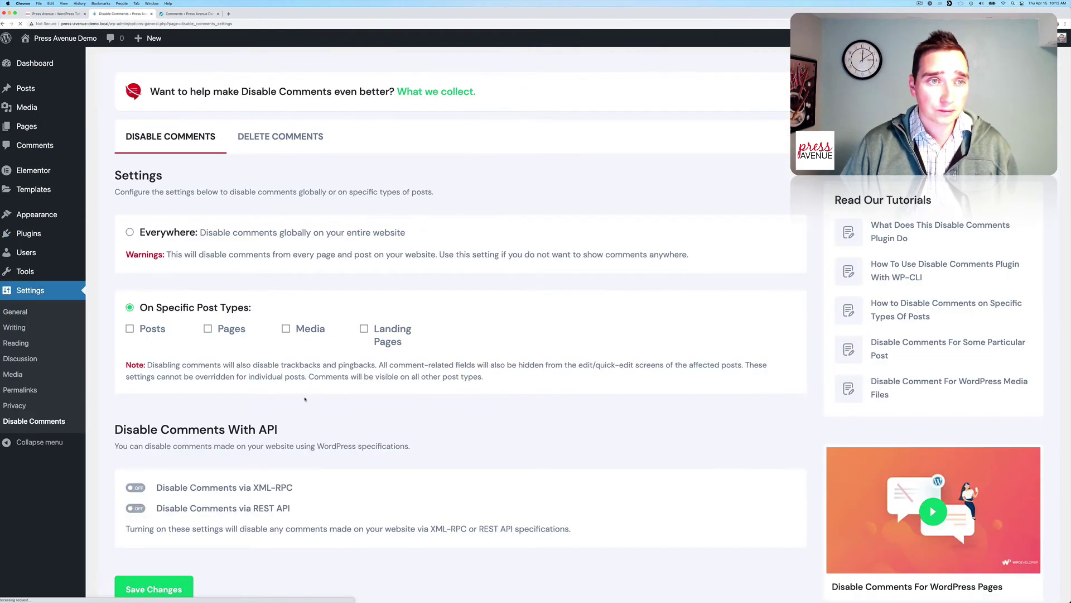
scroll(304, 401, down, 1)
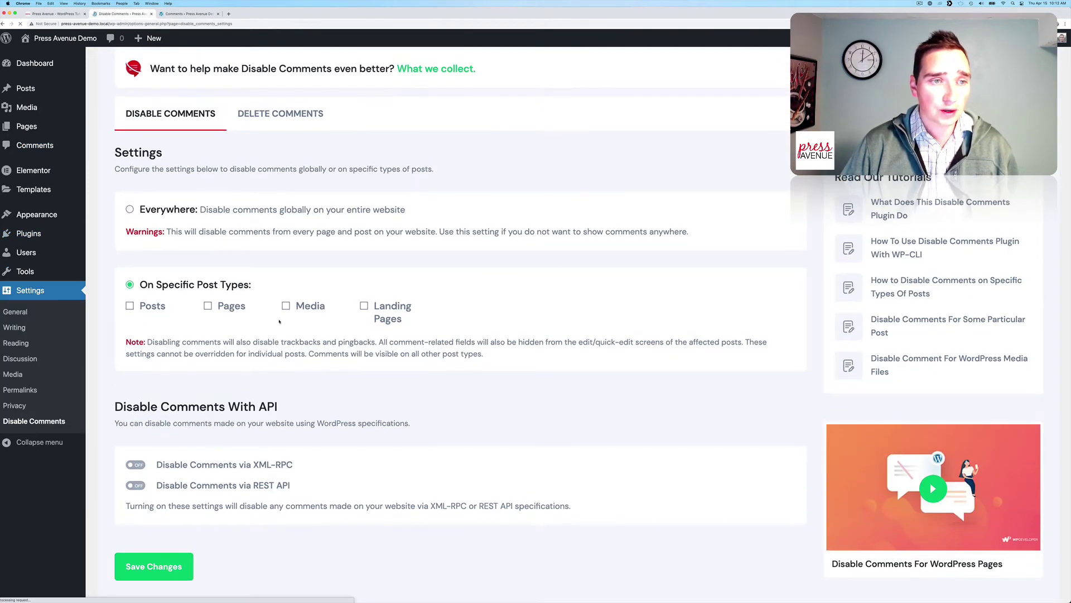
scroll(251, 329, down, 3)
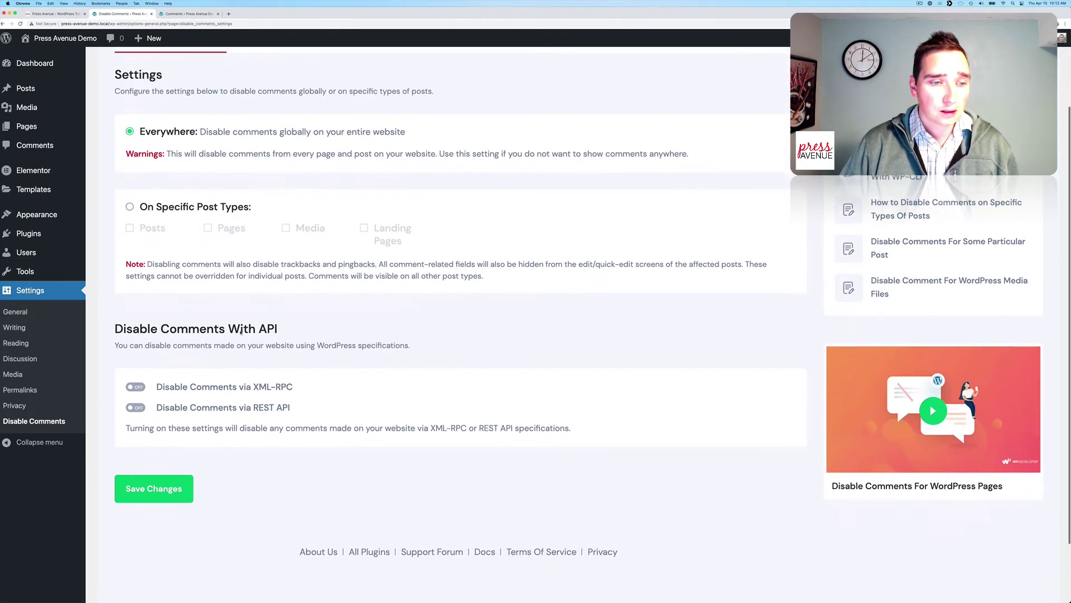
click(154, 476)
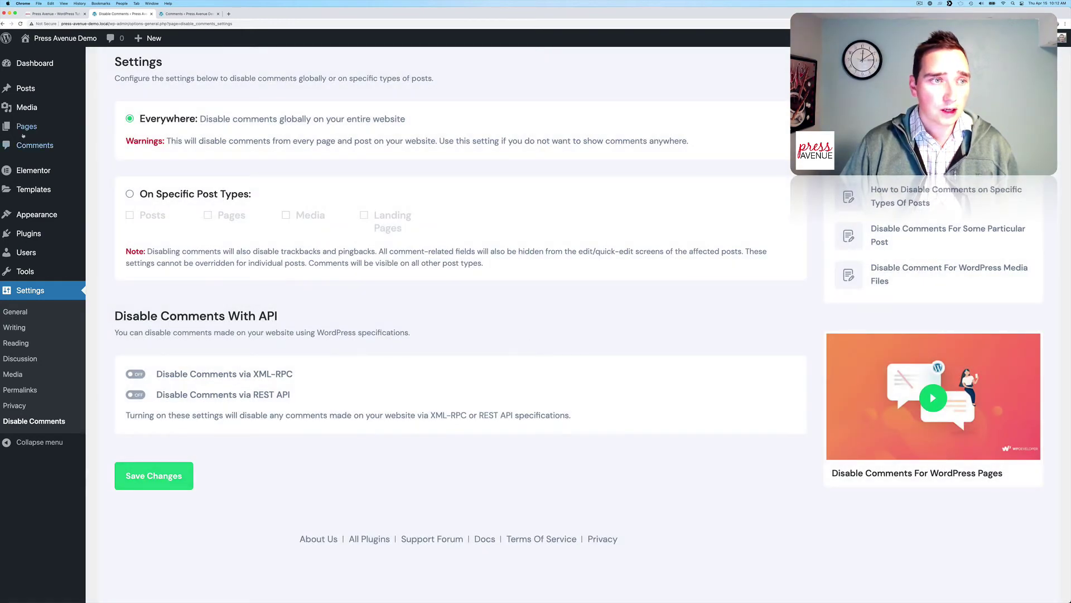
click(61, 421)
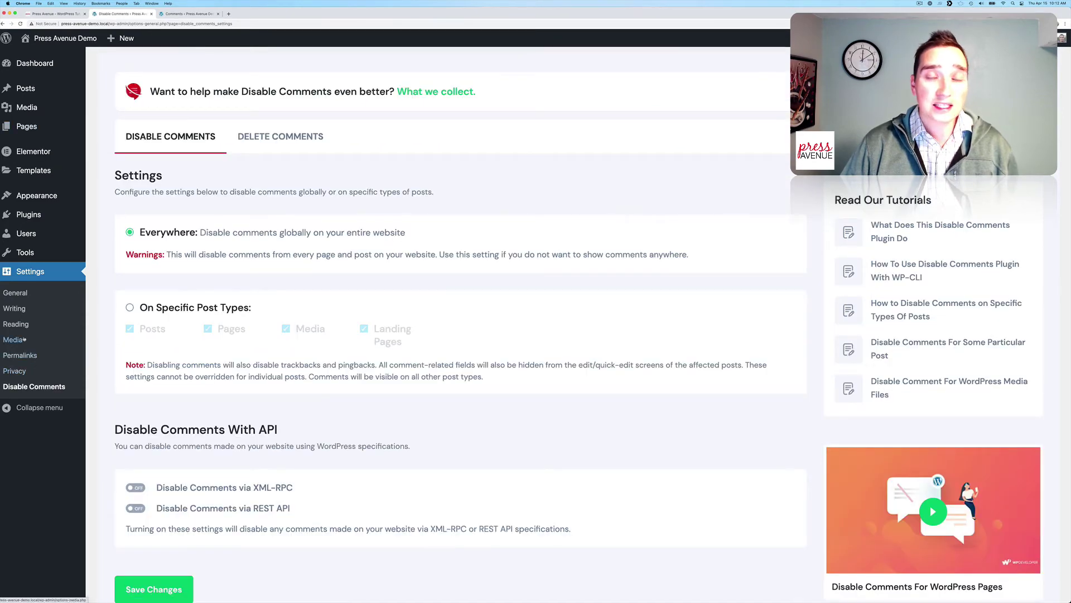
Step: Deactivate the Disable Comments plugin from the list of installed plugins
click(28, 214)
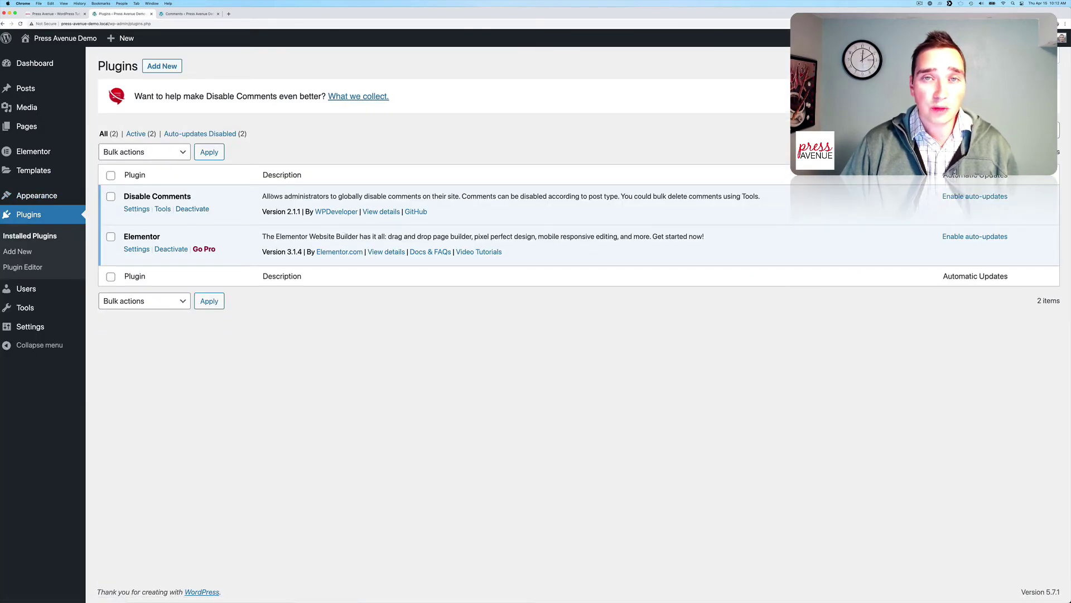
click(193, 209)
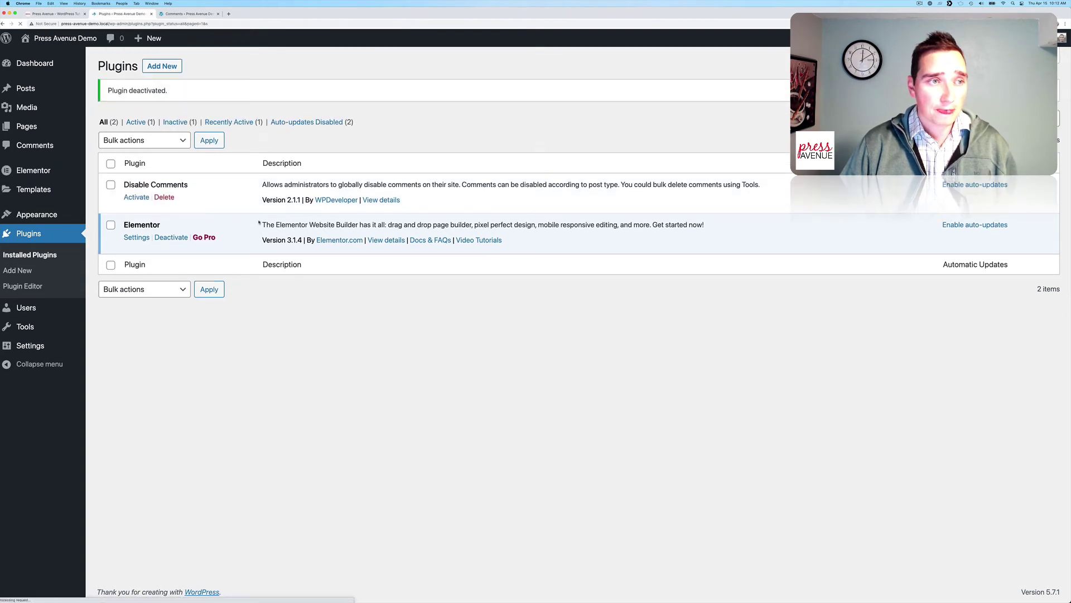
Step: Turn off letting people submit comments on new posts in the site's Discussion settings
mouse_move(34, 346)
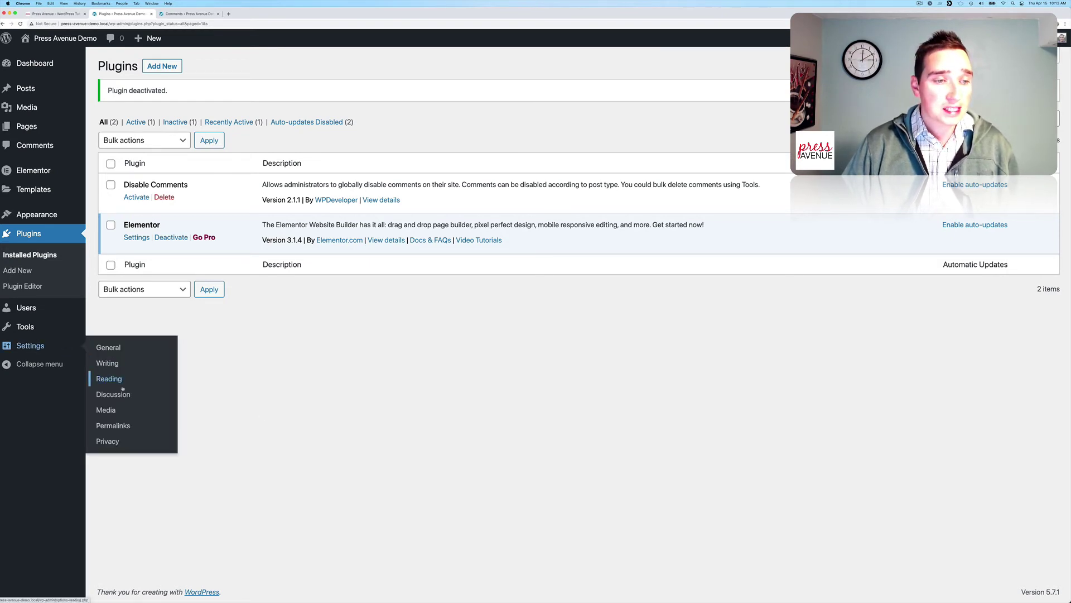
click(126, 395)
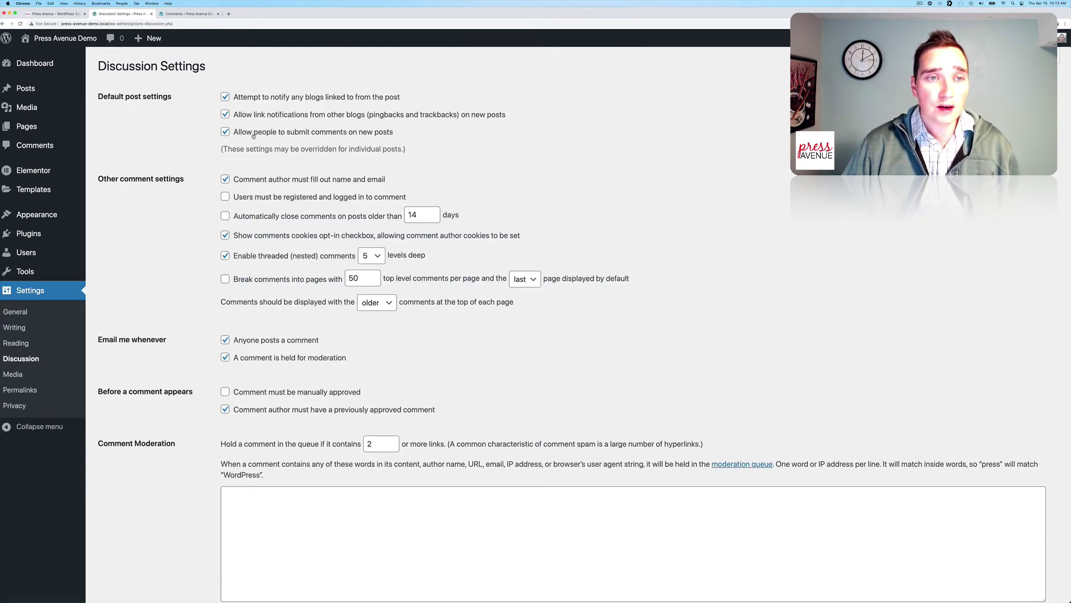
click(382, 134)
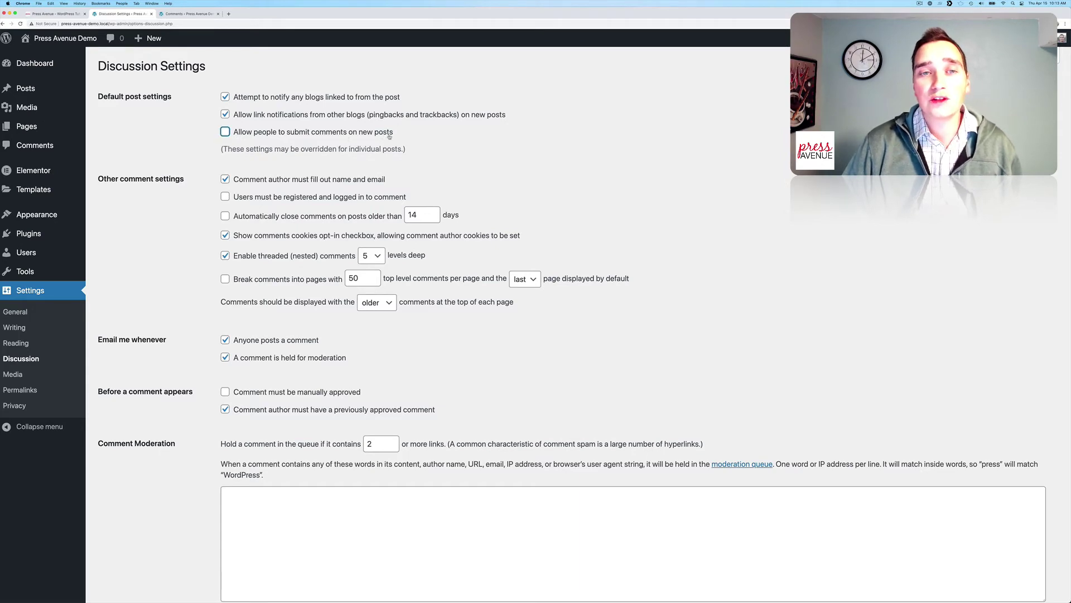
drag(394, 134, 237, 133)
click(238, 133)
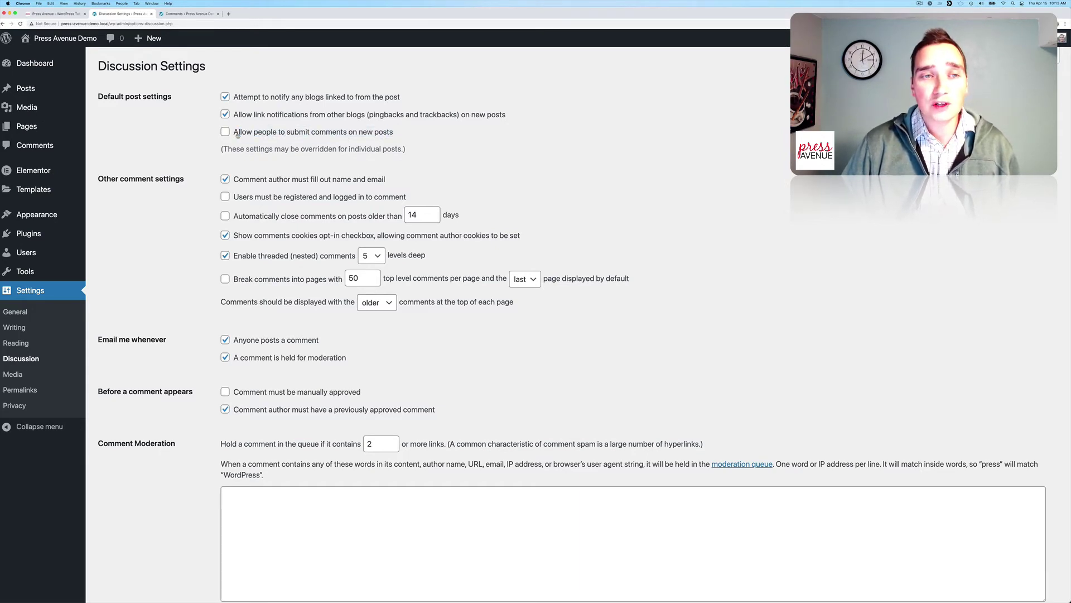
click(384, 135)
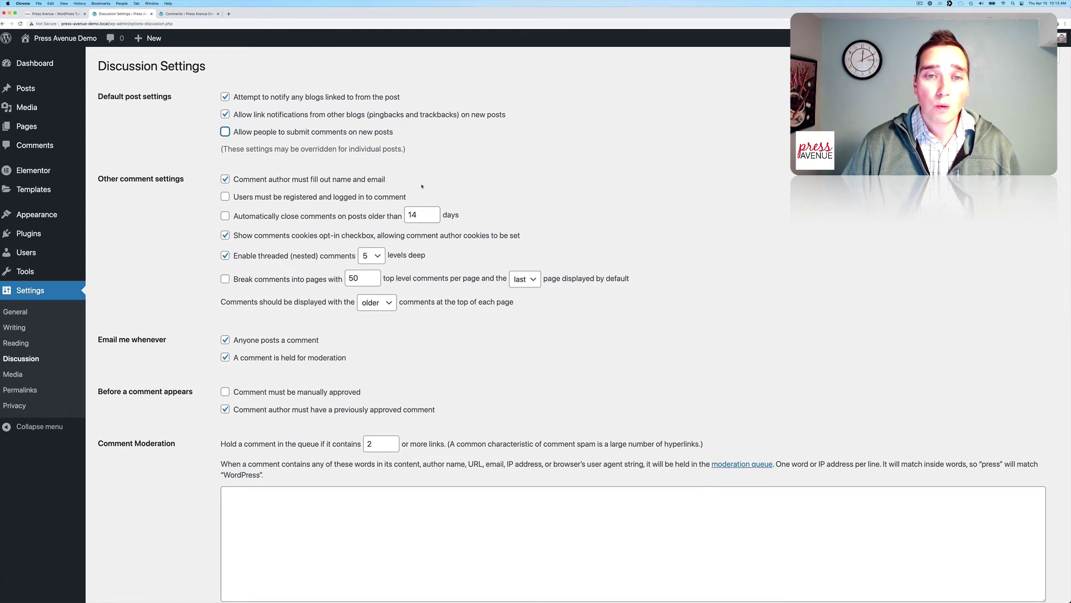
Step: Enable automatic closing of comments on posts older than 0 days and save the Discussion settings
click(224, 215)
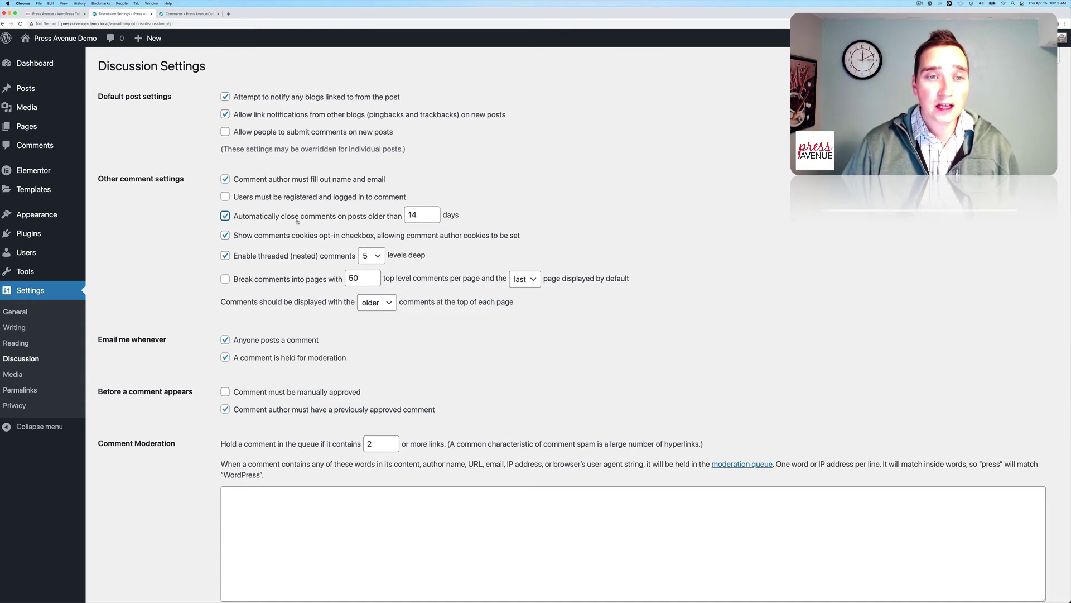
double_click(418, 216)
text(0)
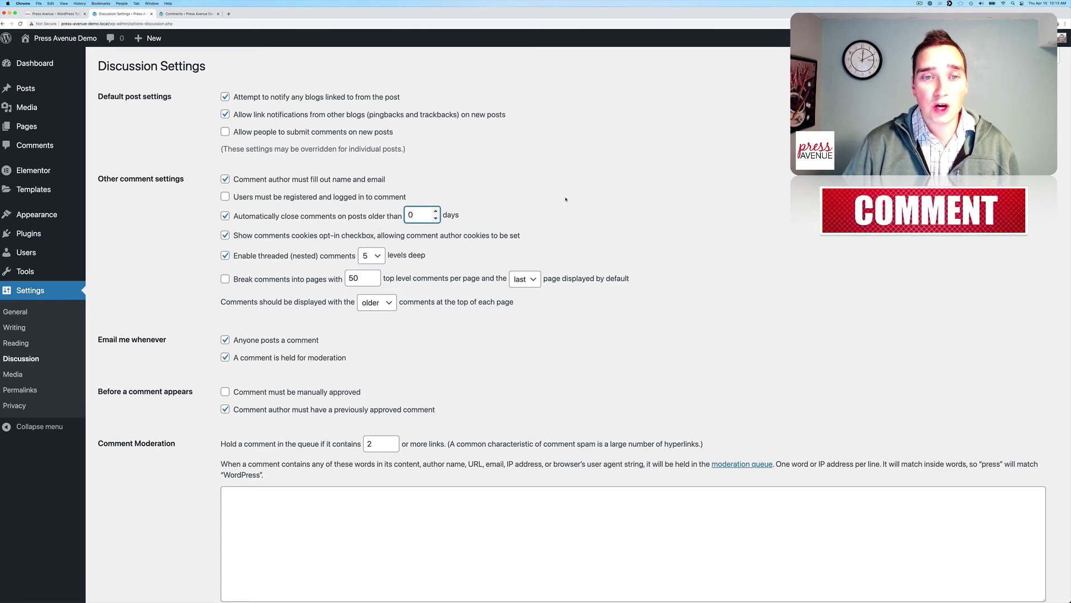
click(566, 199)
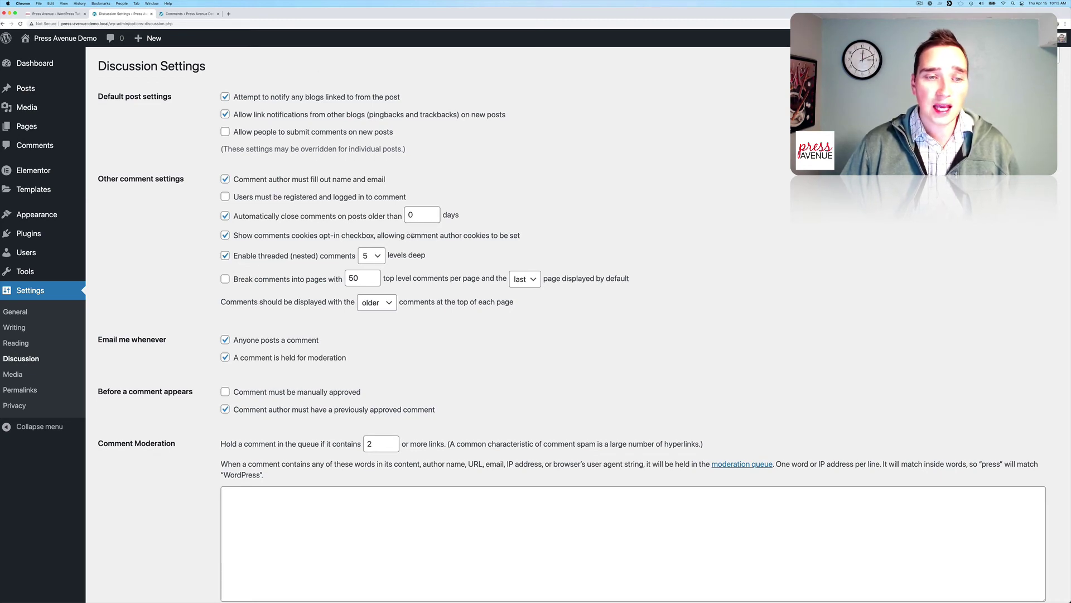
scroll(458, 240, down, 3)
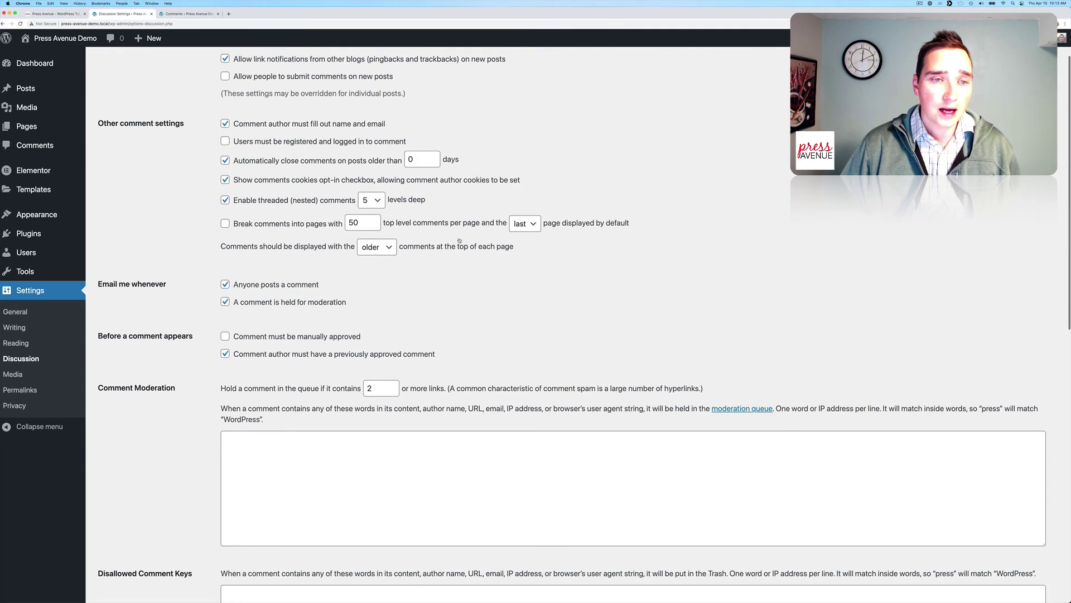
scroll(459, 240, down, 10)
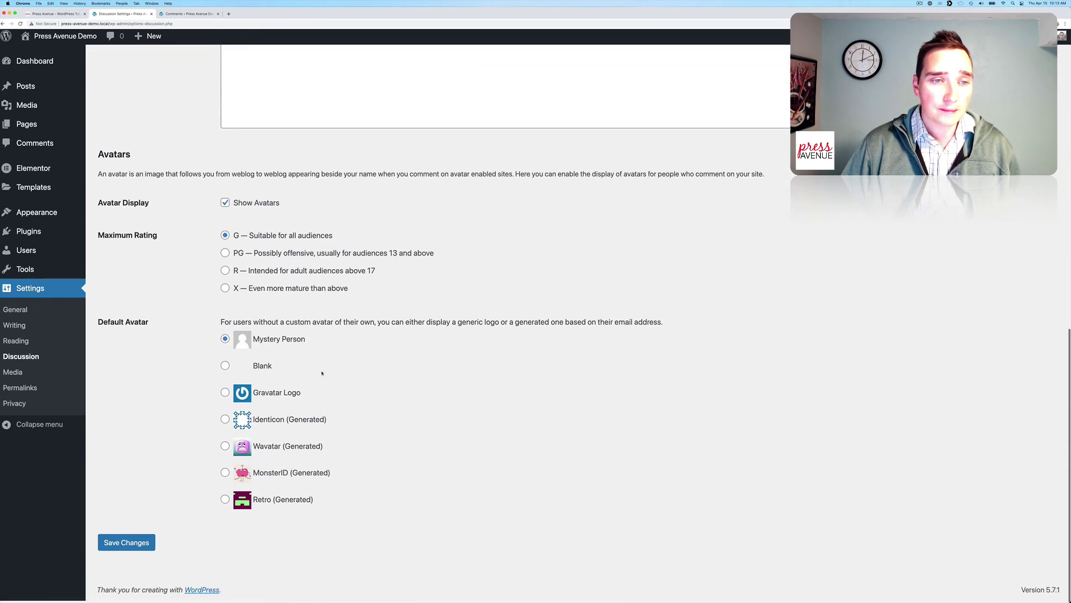
click(146, 546)
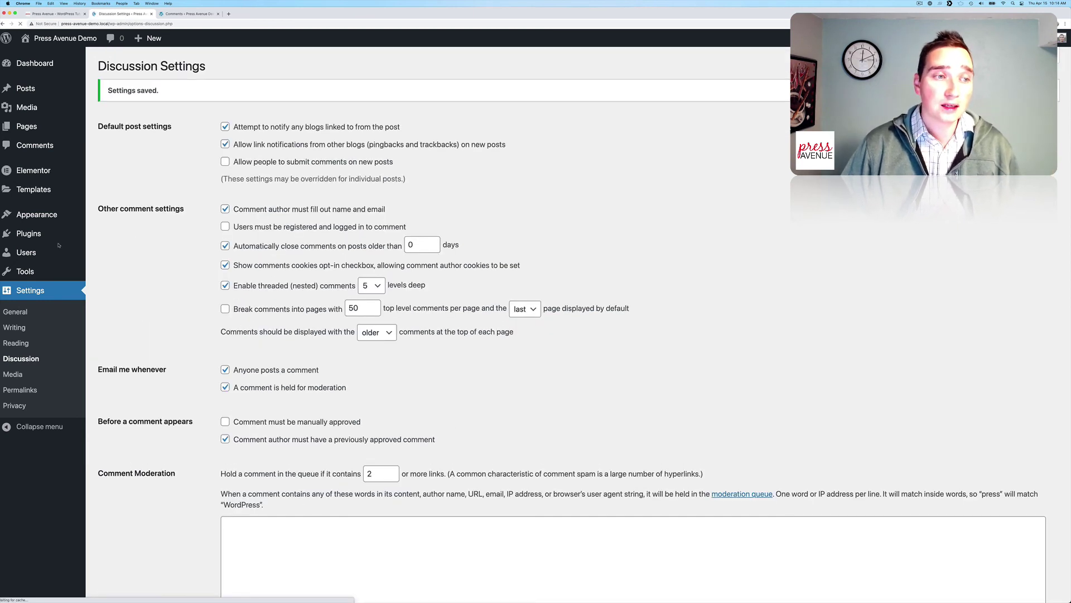
Step: Delete the Disable Comments plugin and its data from the installed plugins
click(138, 235)
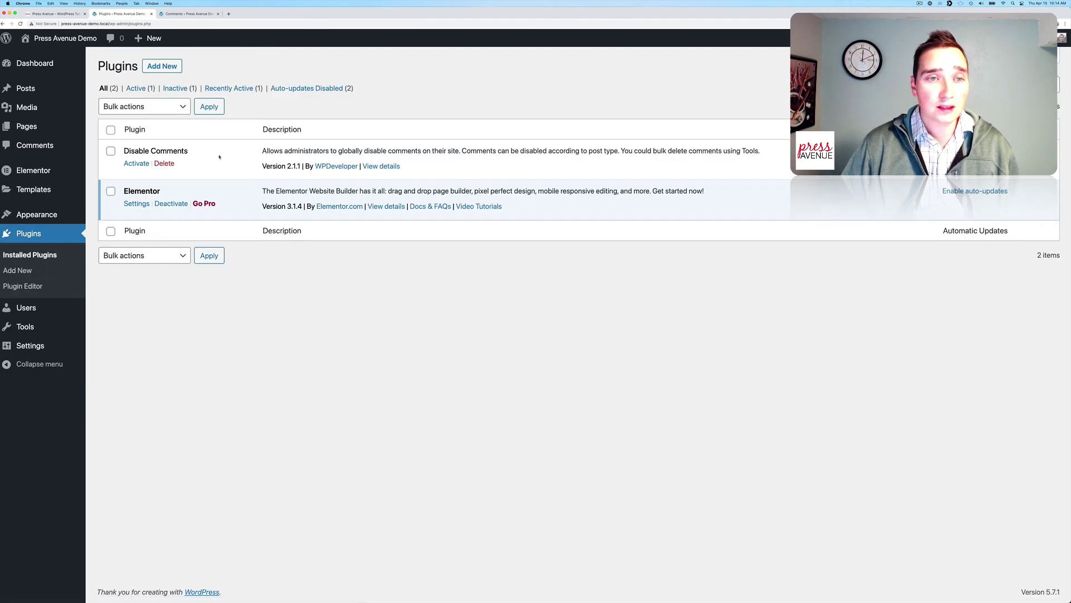
click(172, 164)
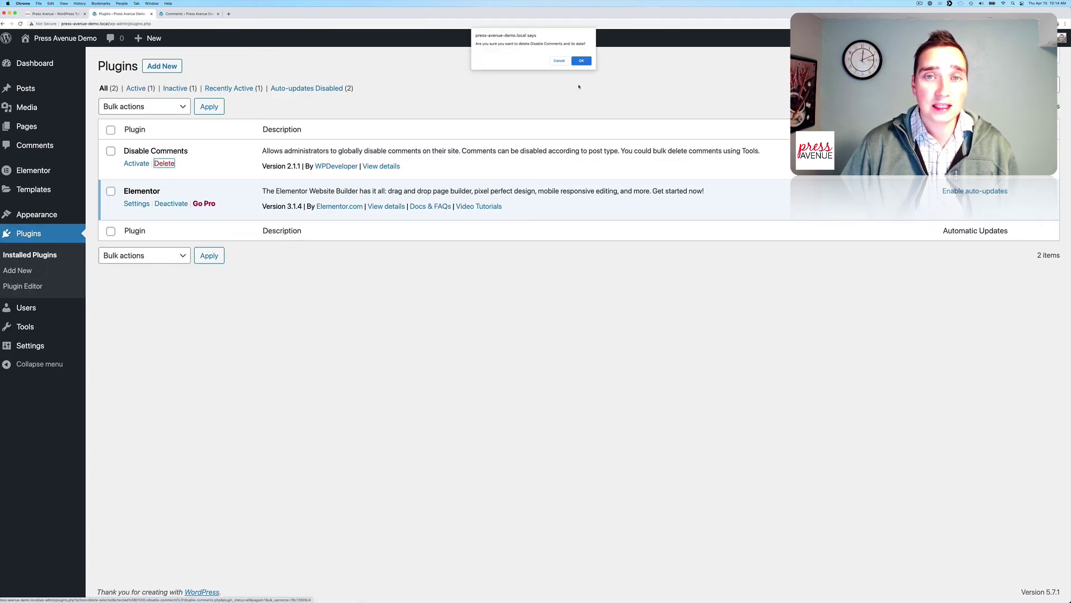
click(581, 62)
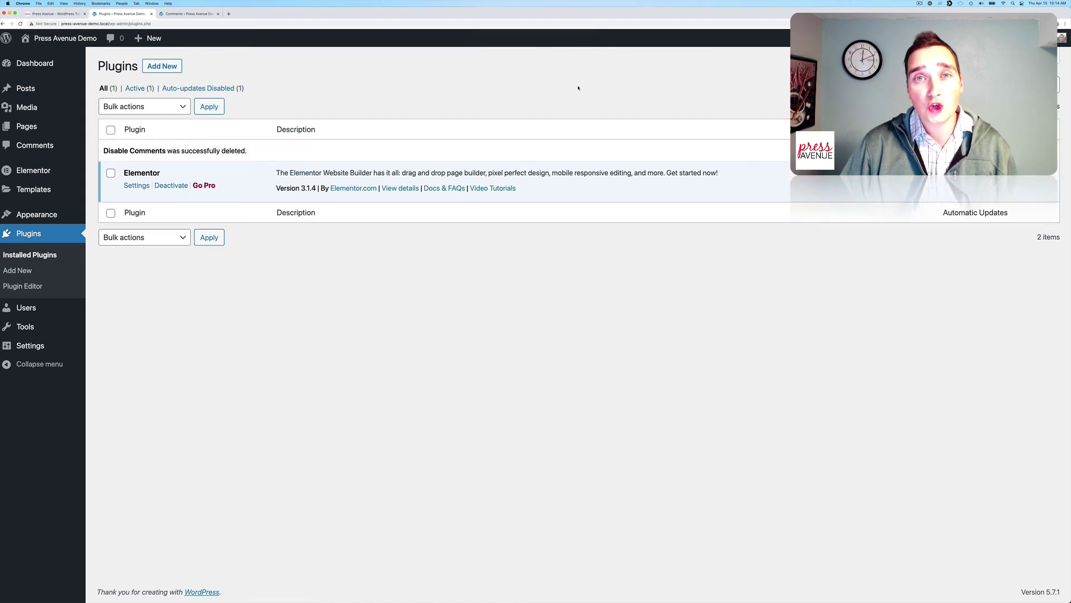